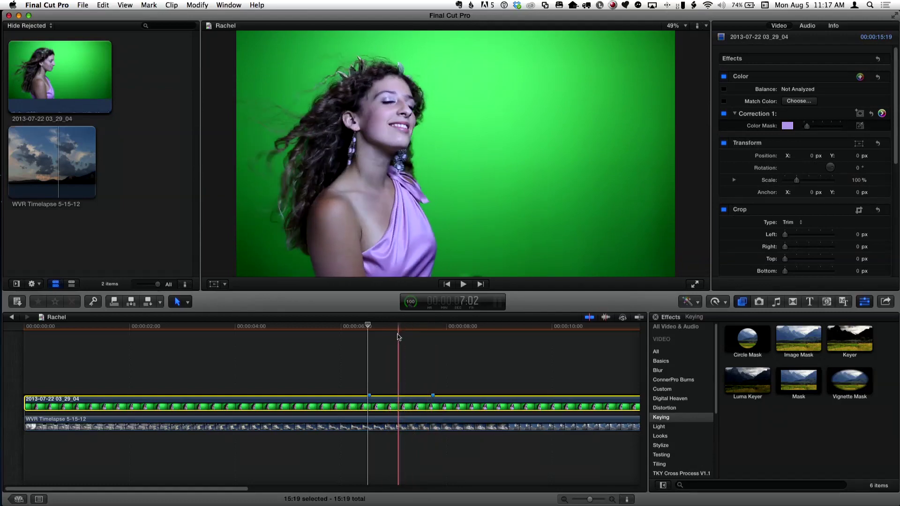
left_click(369, 335)
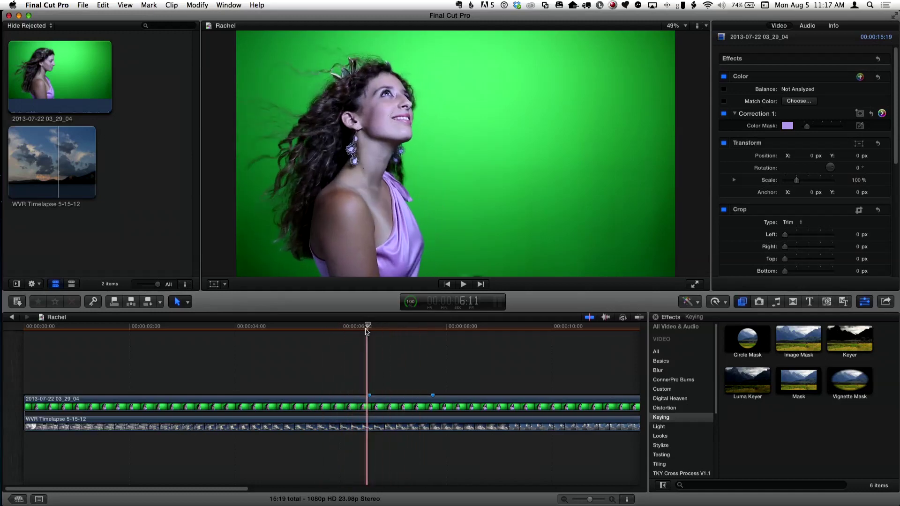
left_click(367, 411)
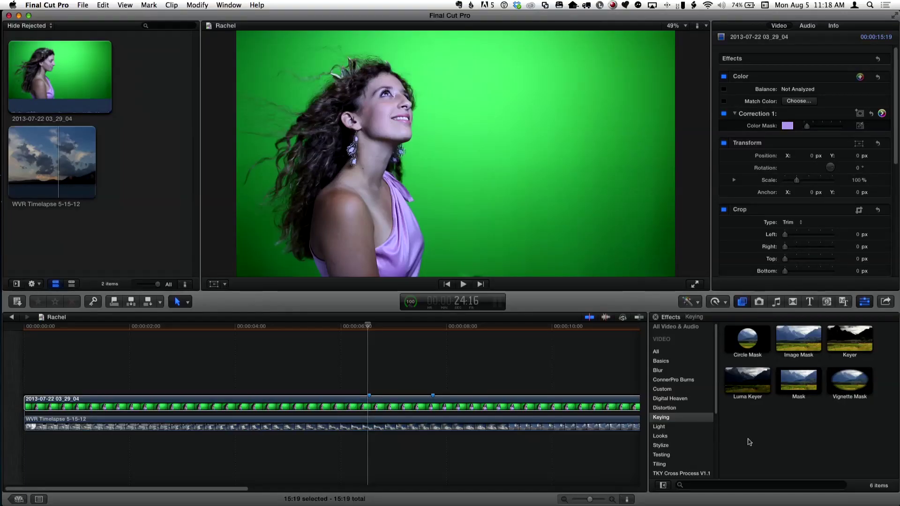
Select the woman's green-screen clip in the timeline and preview the Keyer on it.
left_click(369, 430)
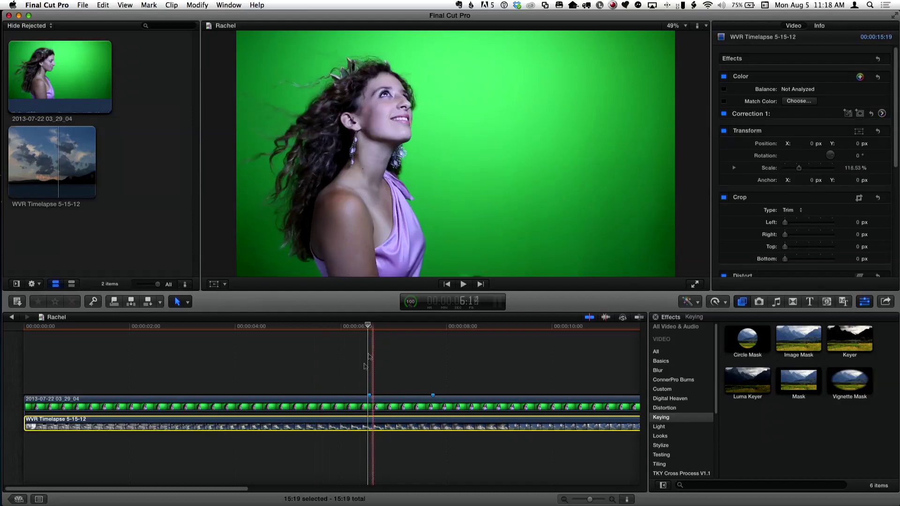
left_click(370, 407)
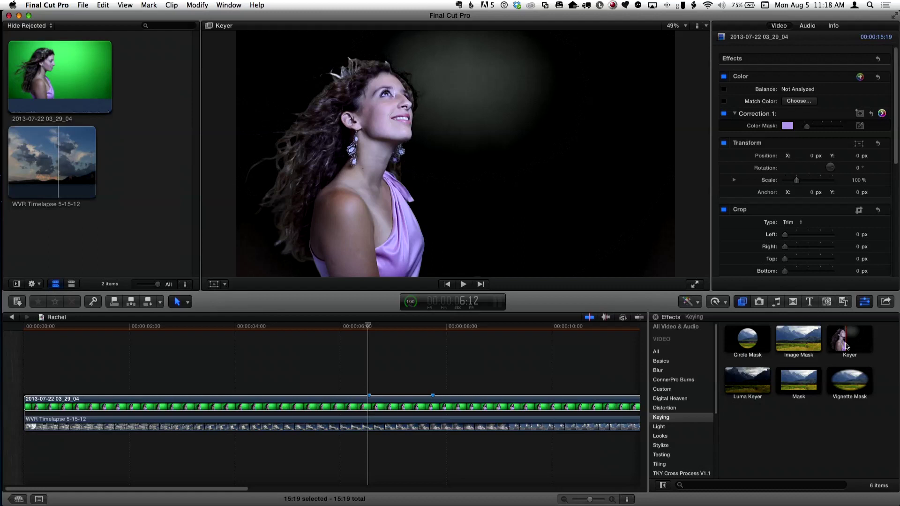
Apply the Keyer to the woman's green-screen clip, compositing her over the cloudy sky.
left_click_drag(846, 346, 371, 406)
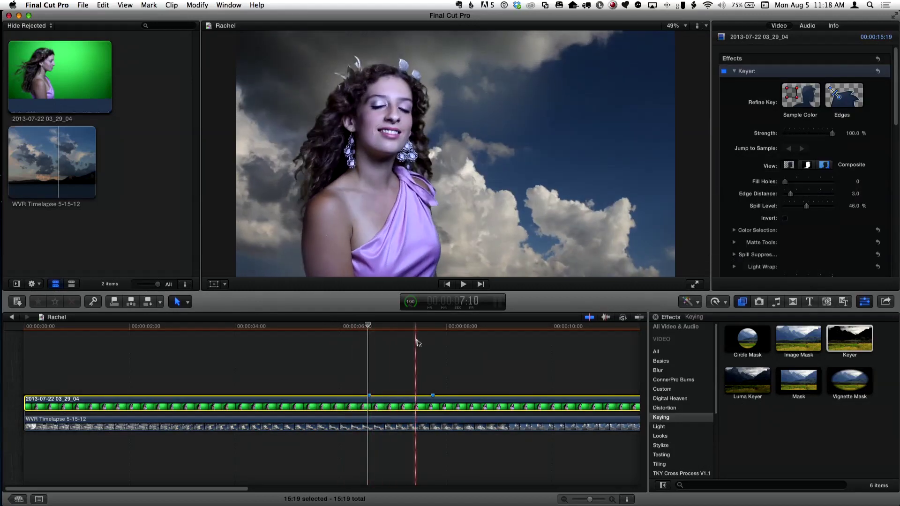
left_click(368, 329)
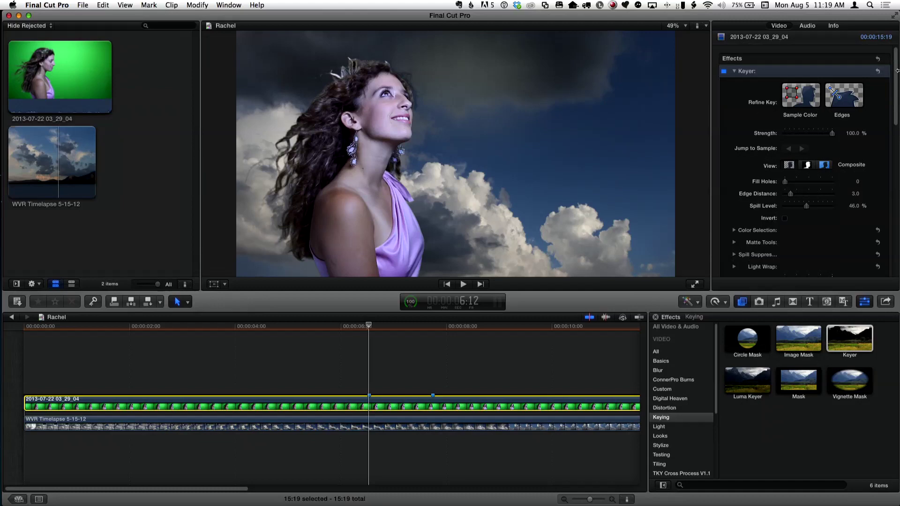
left_click_drag(897, 75, 897, 120)
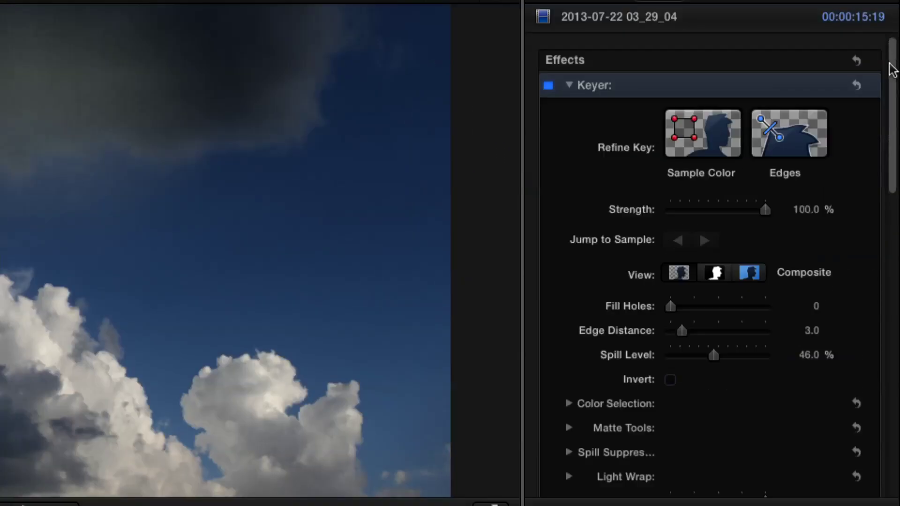
left_click_drag(889, 67, 886, 105)
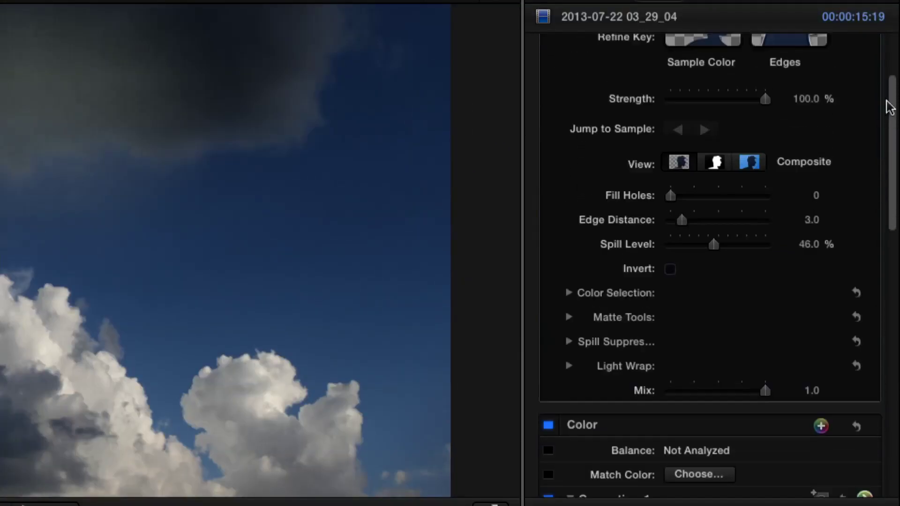
left_click(569, 293)
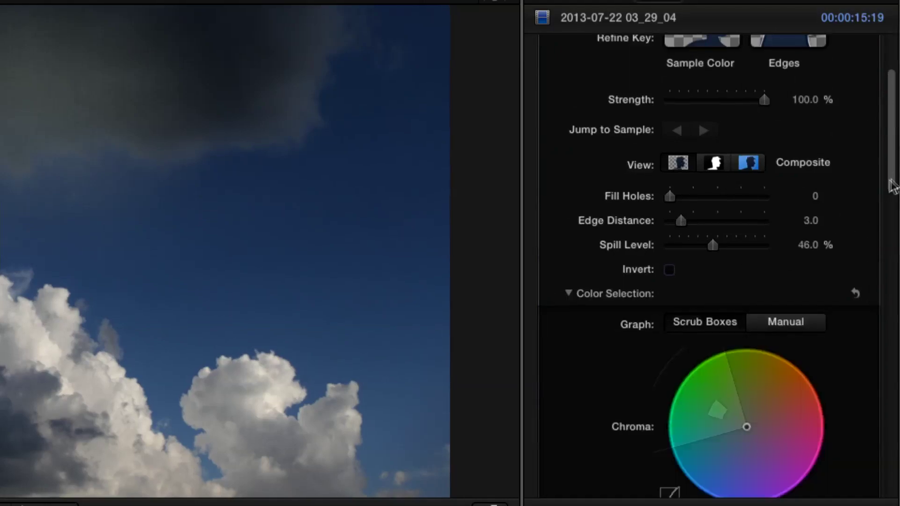
left_click_drag(890, 181, 885, 231)
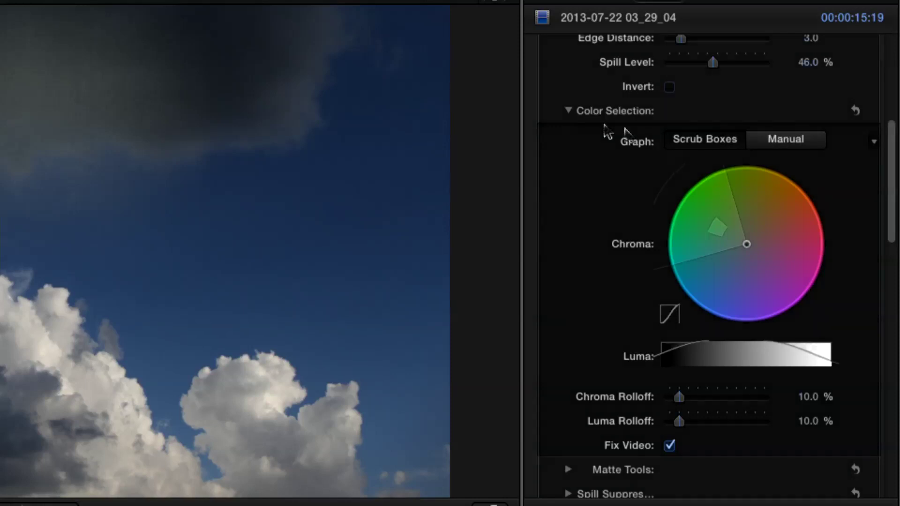
left_click(568, 111)
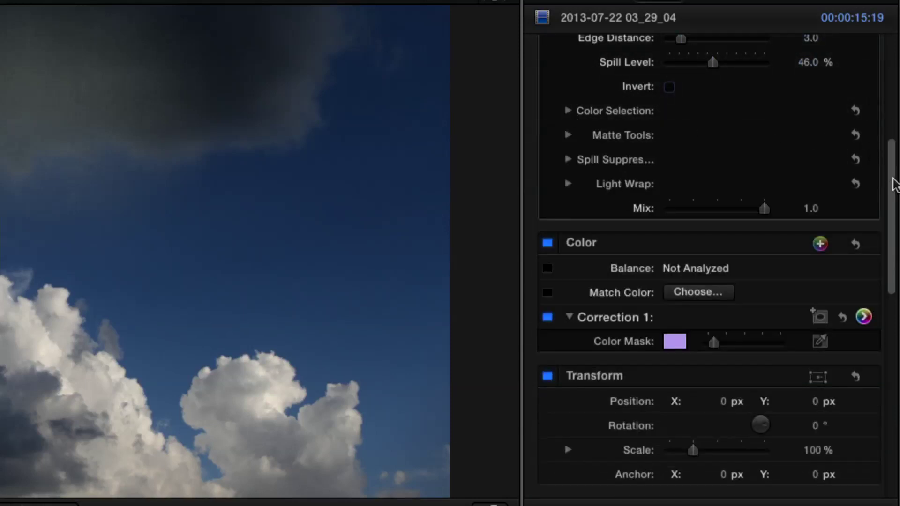
left_click_drag(894, 184, 890, 60)
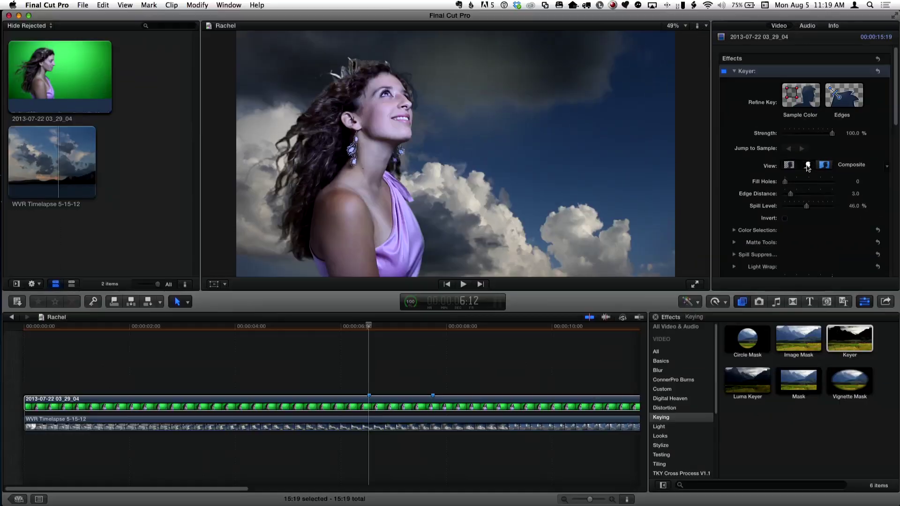
left_click(807, 167)
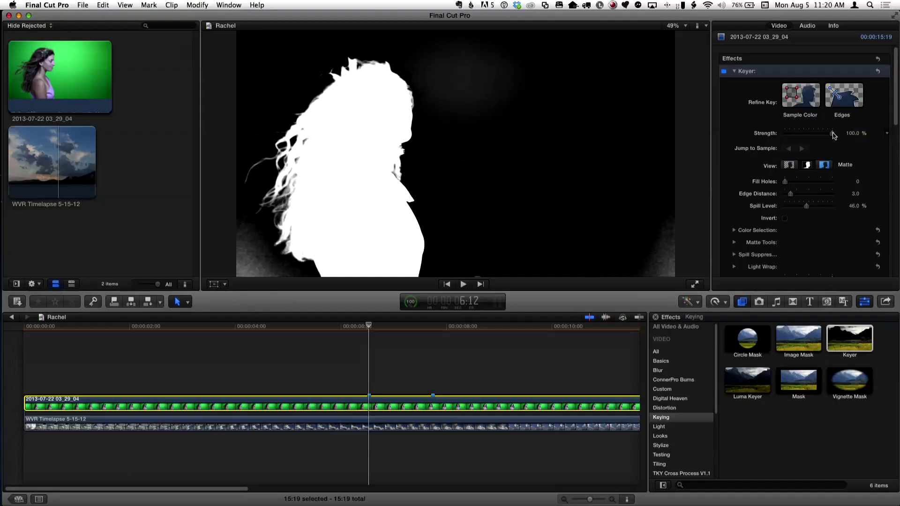
Adjust the Keyer Strength slider to 83.49%, comparing against 100%.
left_click_drag(832, 136, 805, 136)
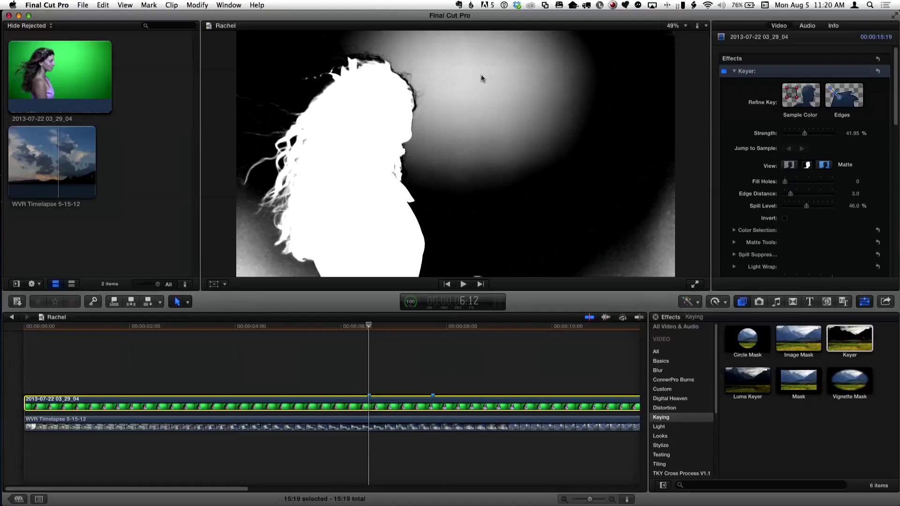
left_click_drag(806, 136, 828, 137)
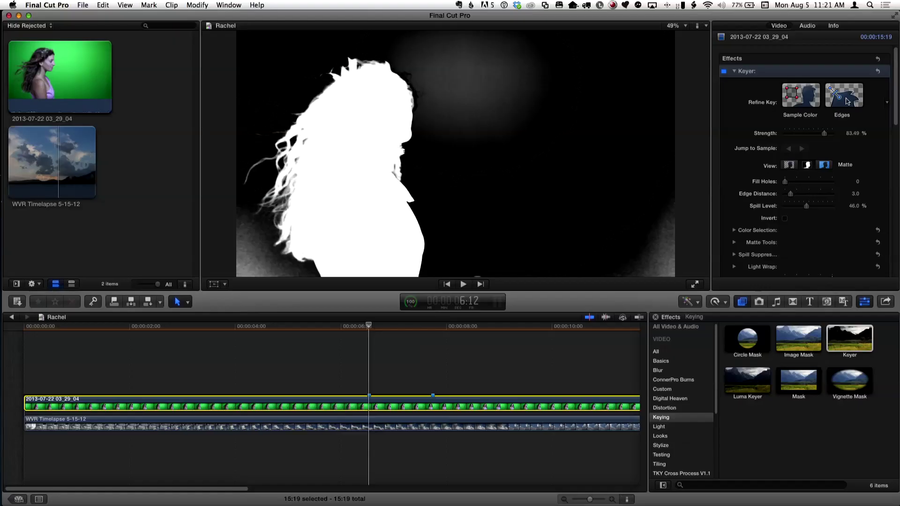
left_click(795, 96)
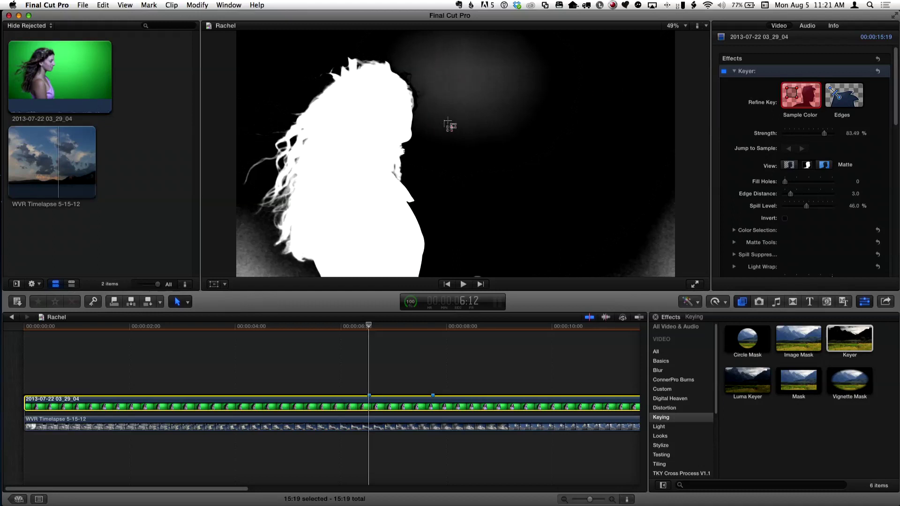
Drag Keyer colour samples beside and above her head and in the lower-left corner.
left_click_drag(455, 64, 466, 75)
left_click_drag(420, 60, 431, 73)
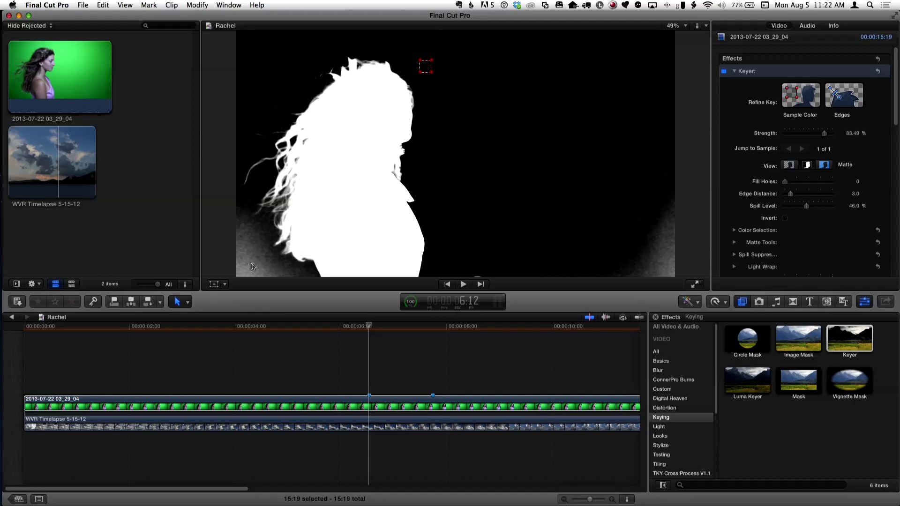
left_click(800, 106)
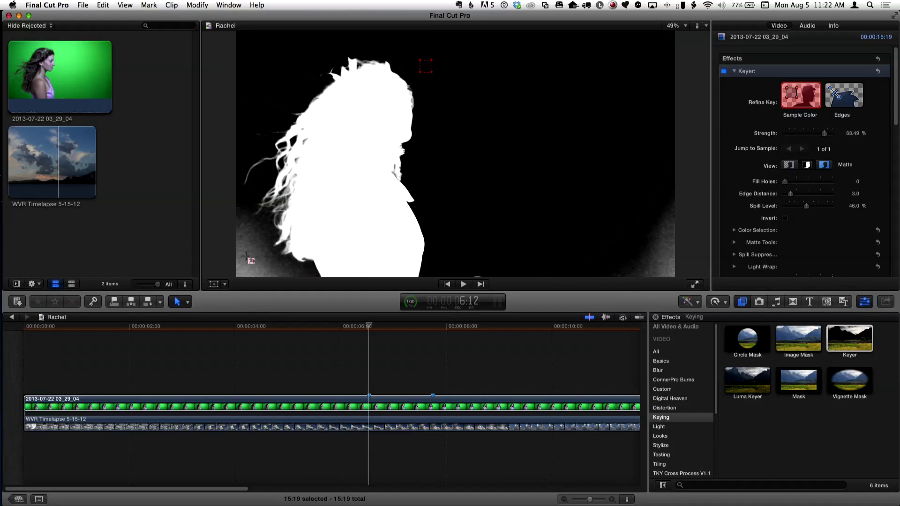
left_click_drag(246, 255, 250, 259)
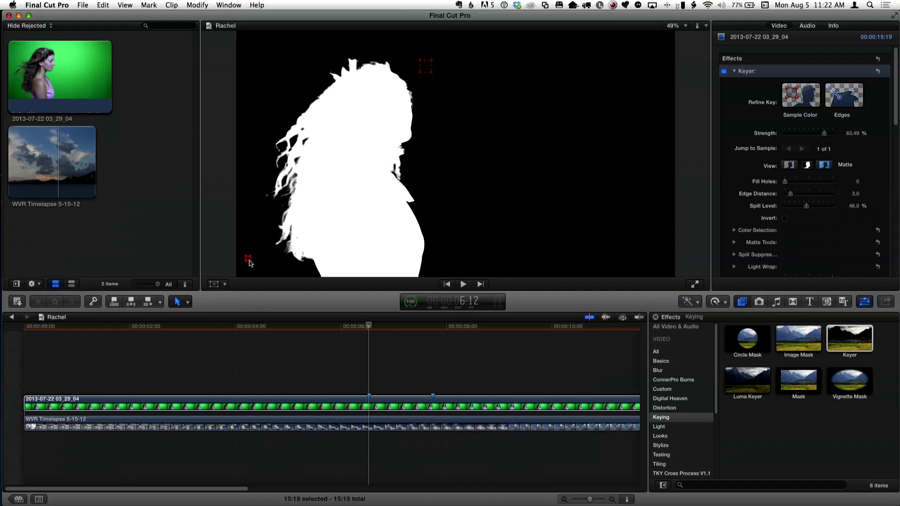
Undo and redo the lower-left corner sample to darken the matte.
key("super+z")
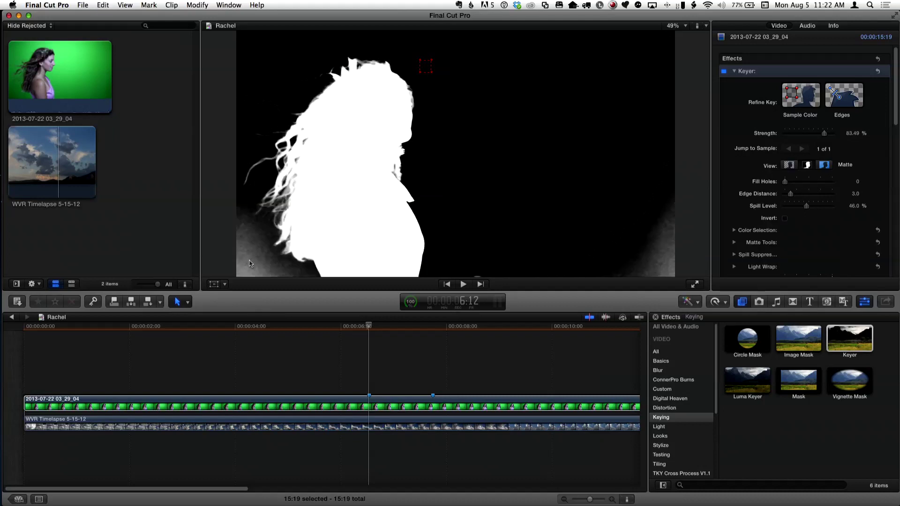
left_click(804, 106)
left_click_drag(246, 231, 249, 234)
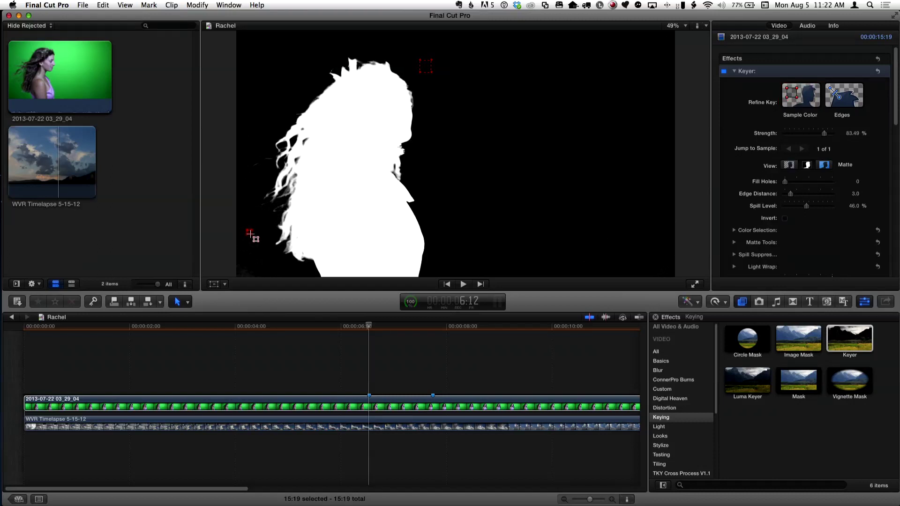
left_click(249, 230)
left_click(247, 230)
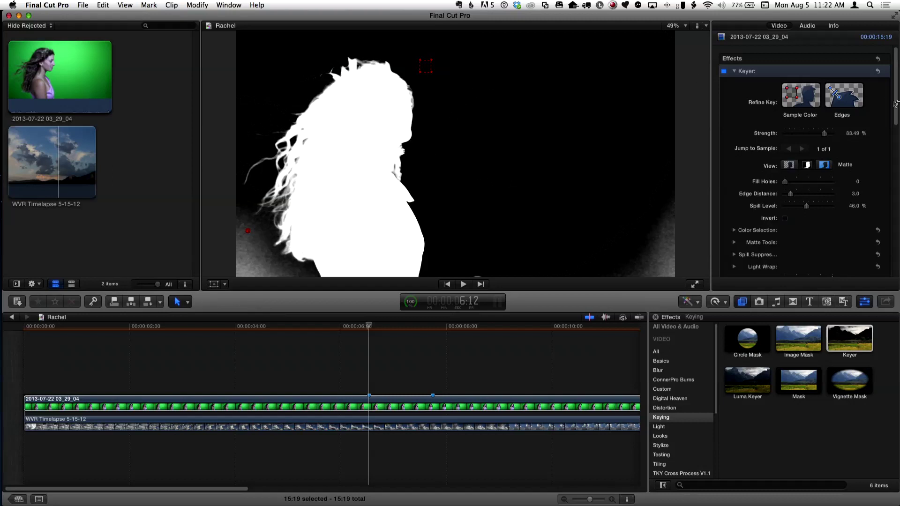
left_click(843, 99)
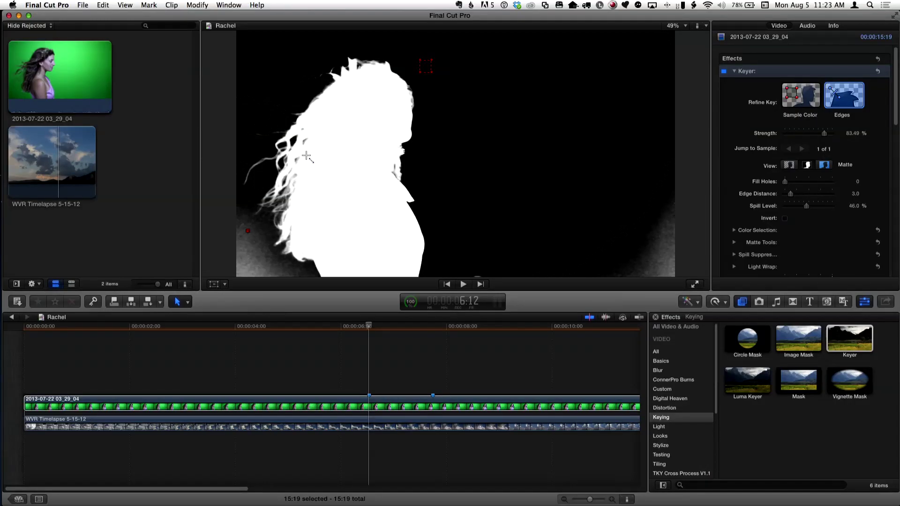
Place an edge sample across her flyaway hair at 6:12, bringing Spill Level to 43.98%.
mouse_move(306, 156)
left_mouse_down()
mouse_move(285, 143)
mouse_move(293, 149)
left_mouse_up()
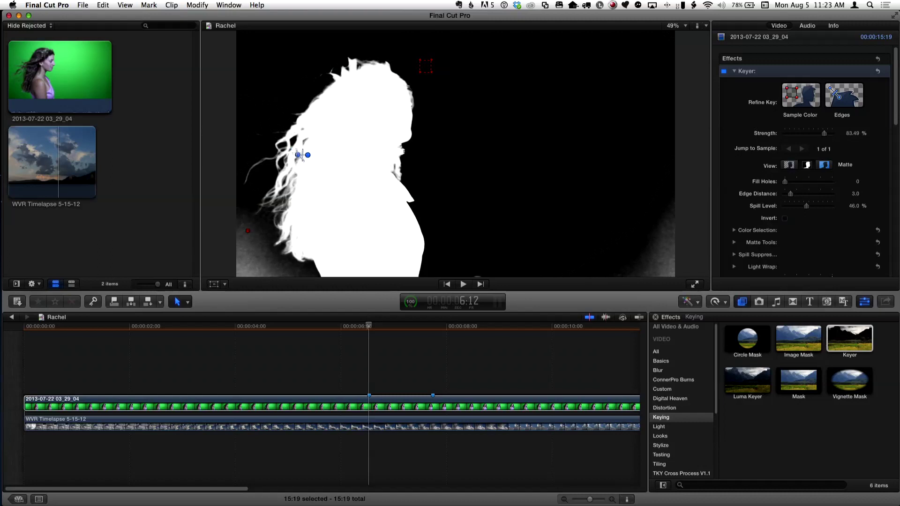
mouse_move(298, 155)
left_mouse_down()
mouse_move(274, 138)
mouse_move(293, 155)
mouse_move(286, 159)
left_mouse_up()
Switch the Keyer View to Composite and set Spill Level to 45.73%.
left_click(790, 166)
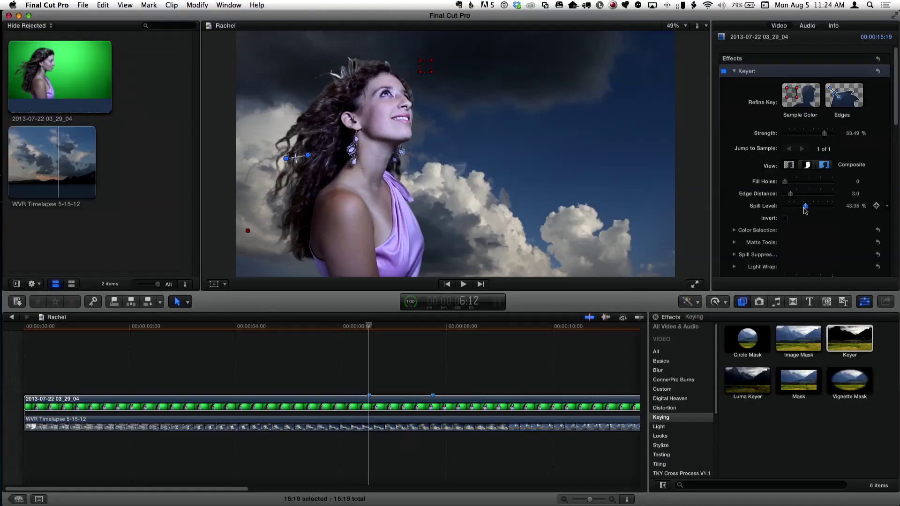
left_click_drag(791, 209, 769, 210)
left_click_drag(801, 211, 822, 209)
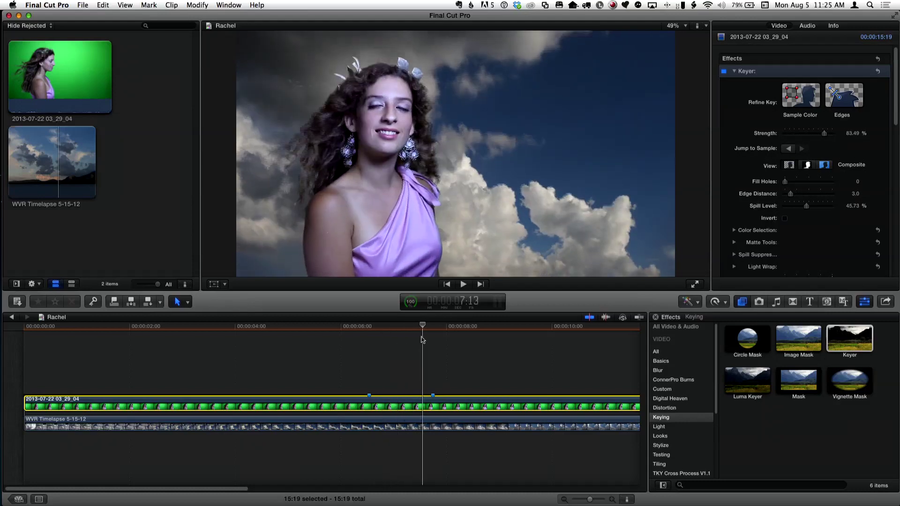
left_click_drag(422, 339, 377, 342)
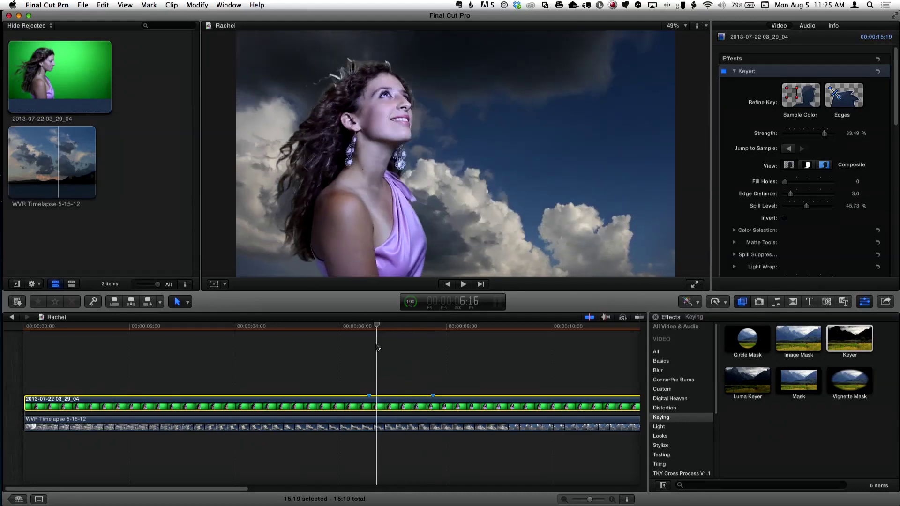
Show the Keyer Matte view and park the playhead on frame 7:17.
left_click(807, 165)
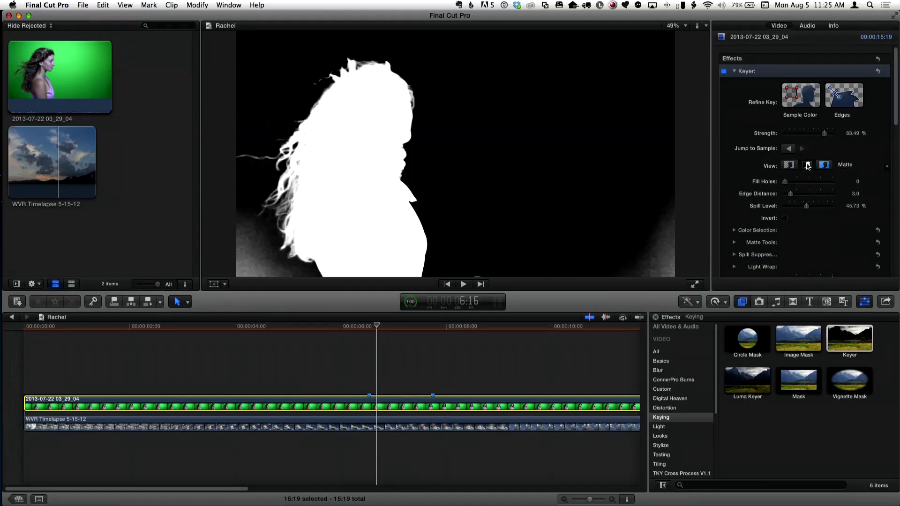
left_click_drag(376, 328, 432, 336)
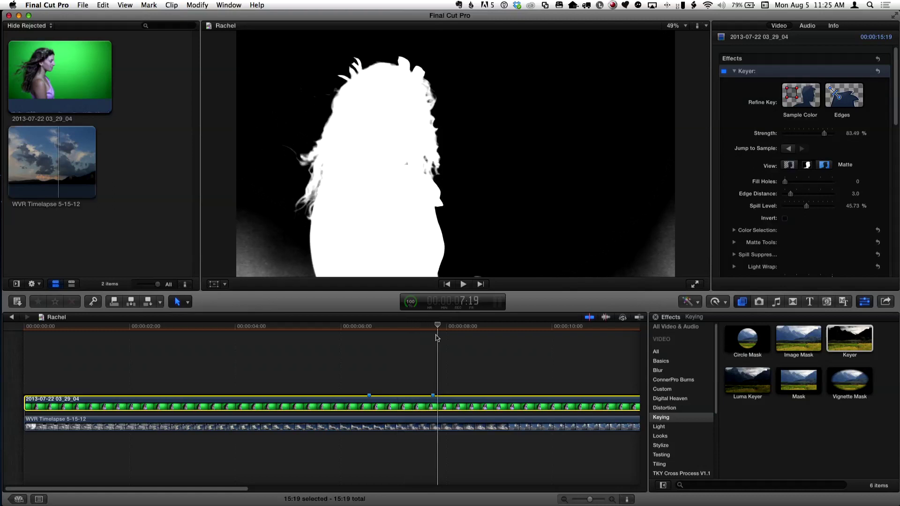
left_click_drag(436, 338, 431, 338)
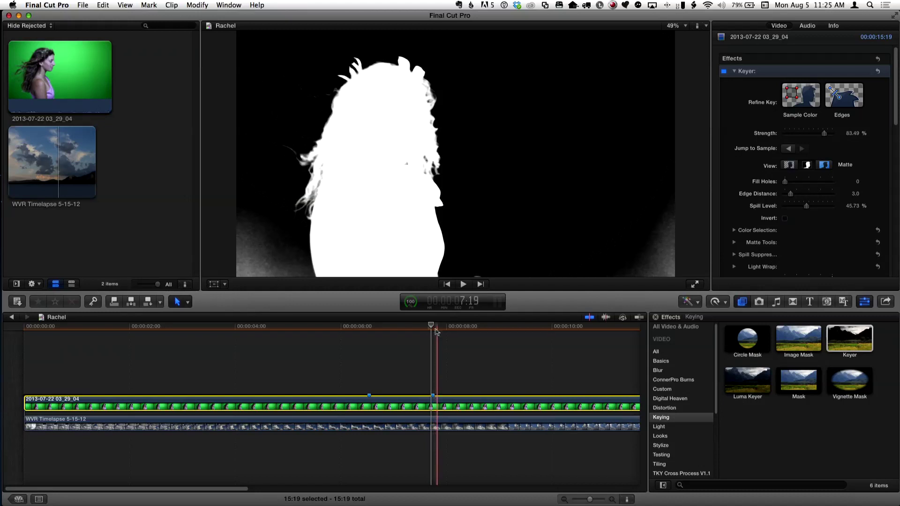
left_click(433, 326)
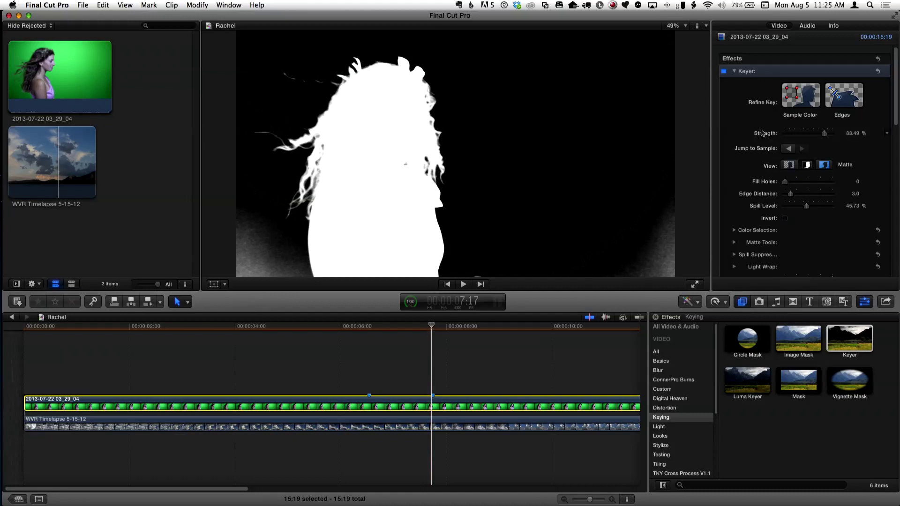
Add a second edge sample across her hair at 7:17.
left_click(799, 99)
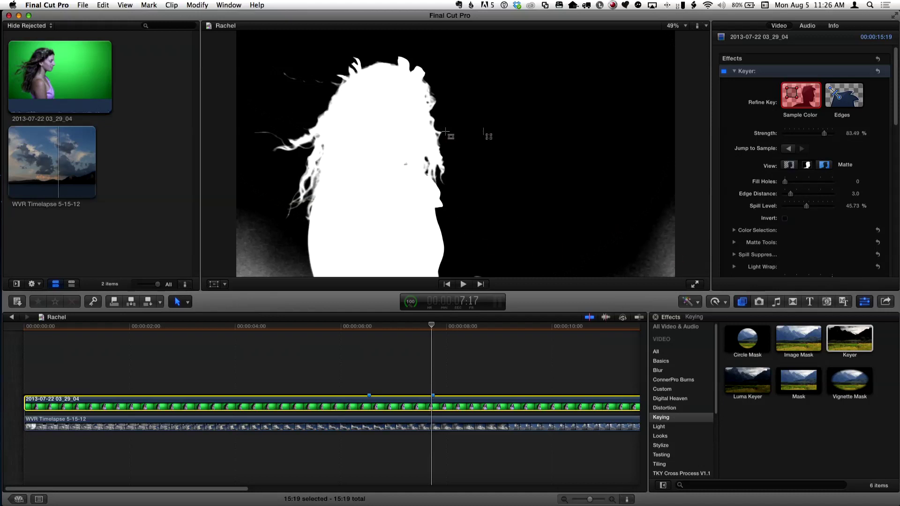
left_click(849, 101)
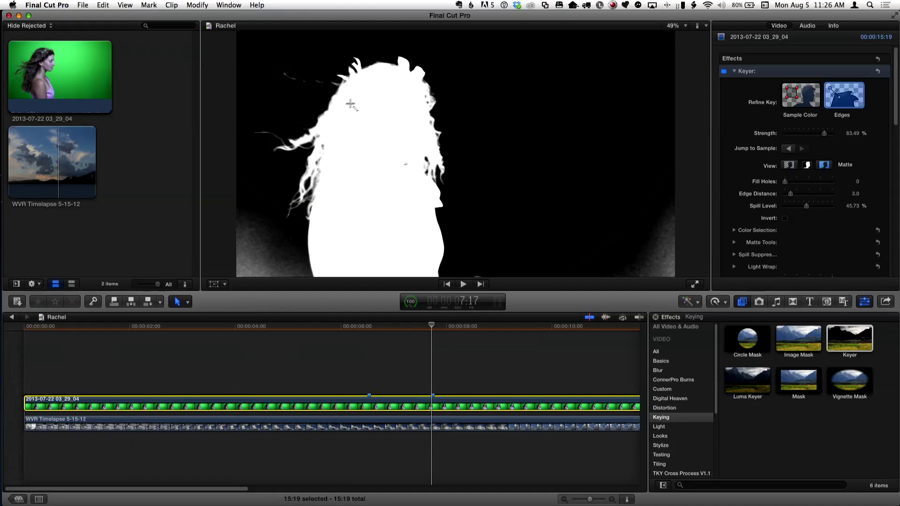
left_click_drag(333, 136, 323, 131)
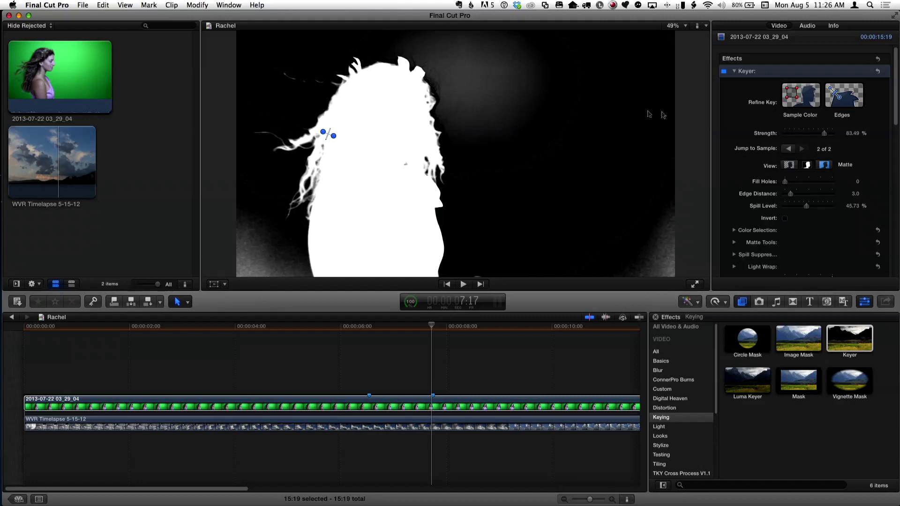
Sample the grey haze above her head, turning the upper matte background black.
left_click(803, 104)
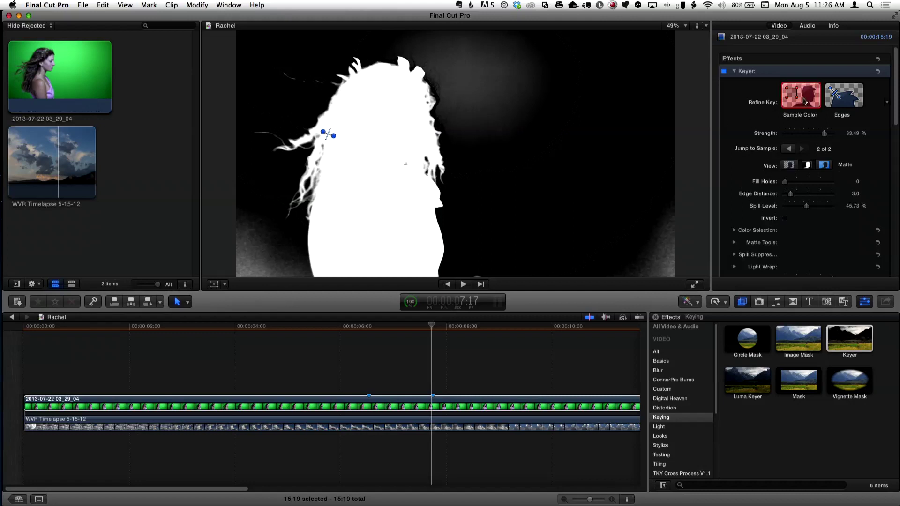
key("Escape")
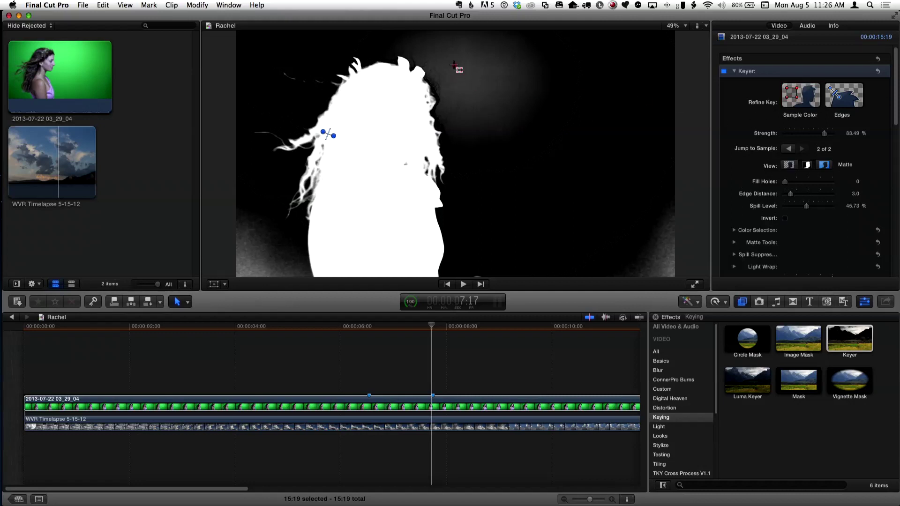
left_click_drag(456, 69, 457, 71)
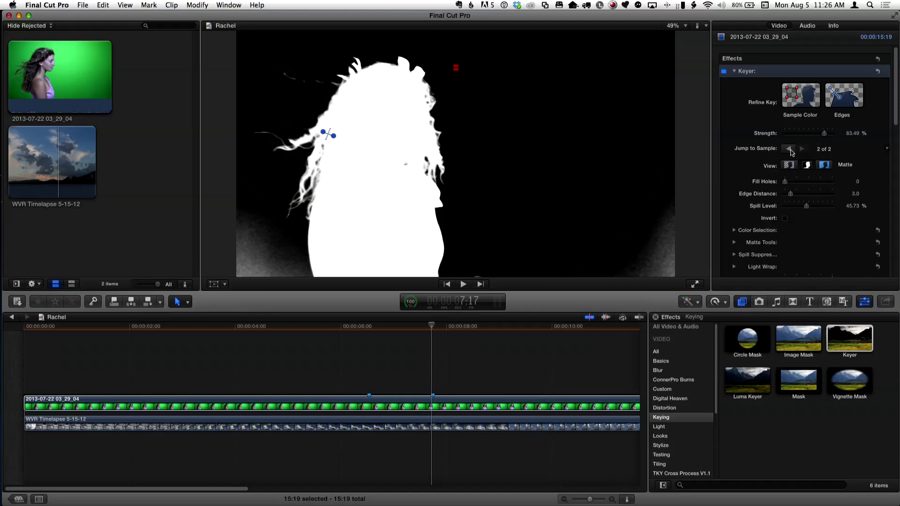
Jump between the Keyer samples at 6:12 and 7:17 to review them.
left_click(789, 149)
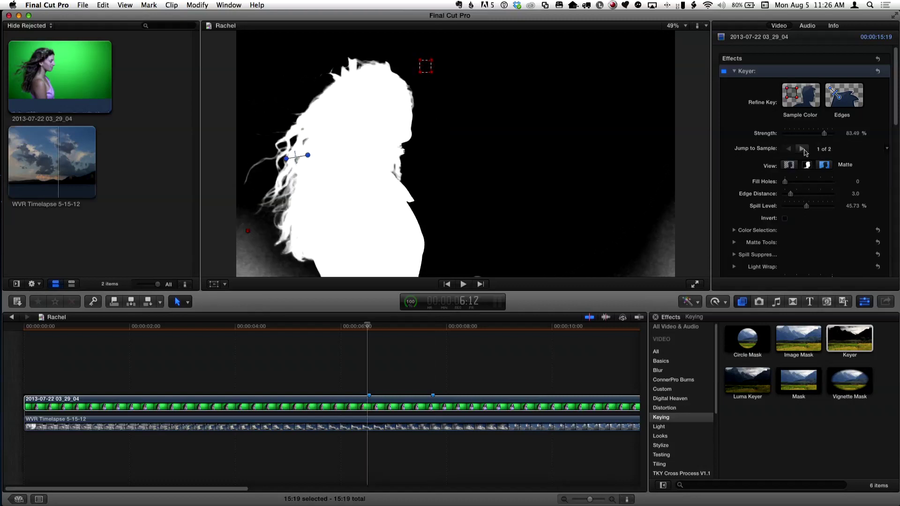
left_click(803, 149)
left_click(789, 149)
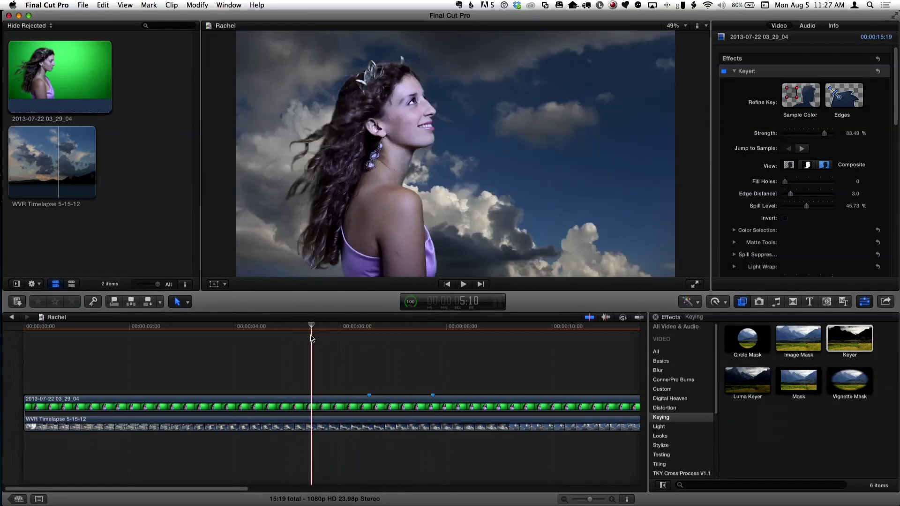
key("space")
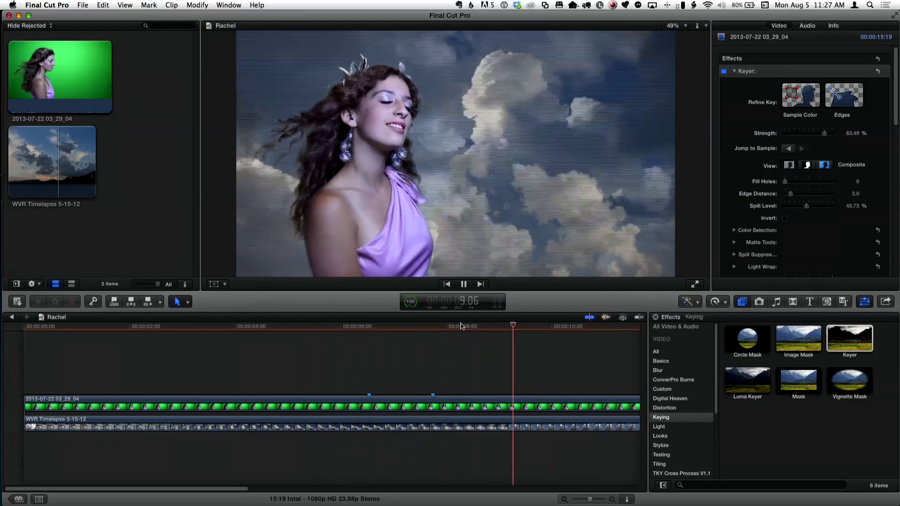
key("space")
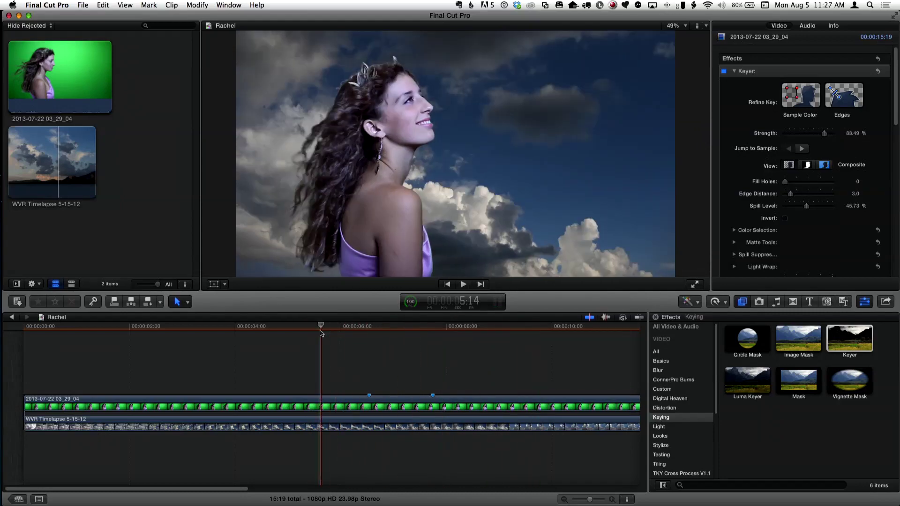
key("space")
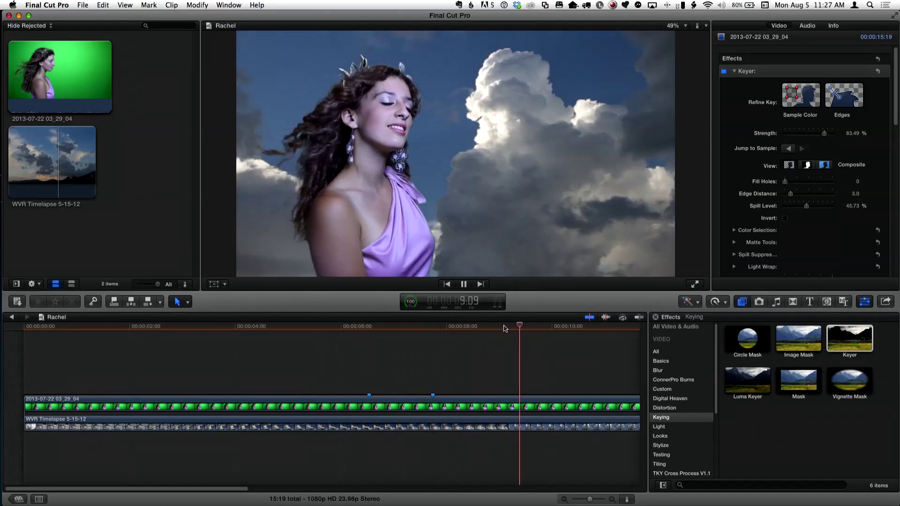
key("space")
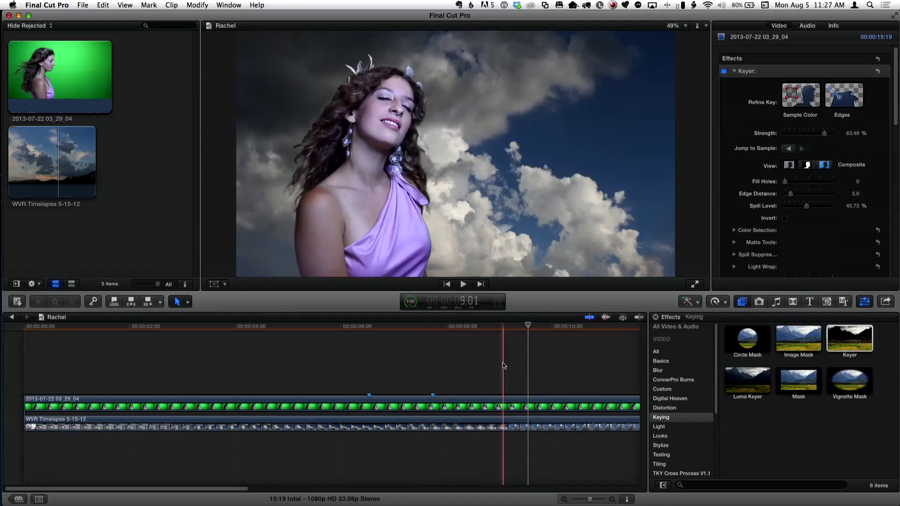
left_click(528, 410)
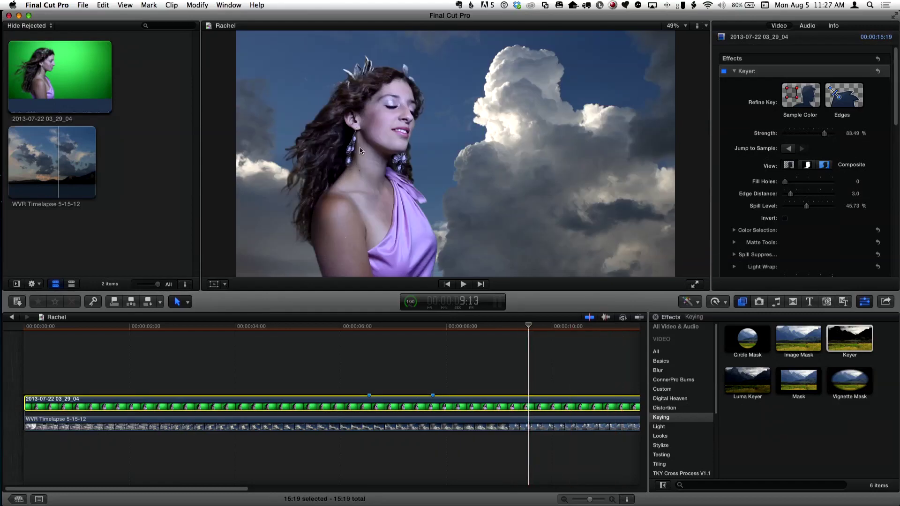